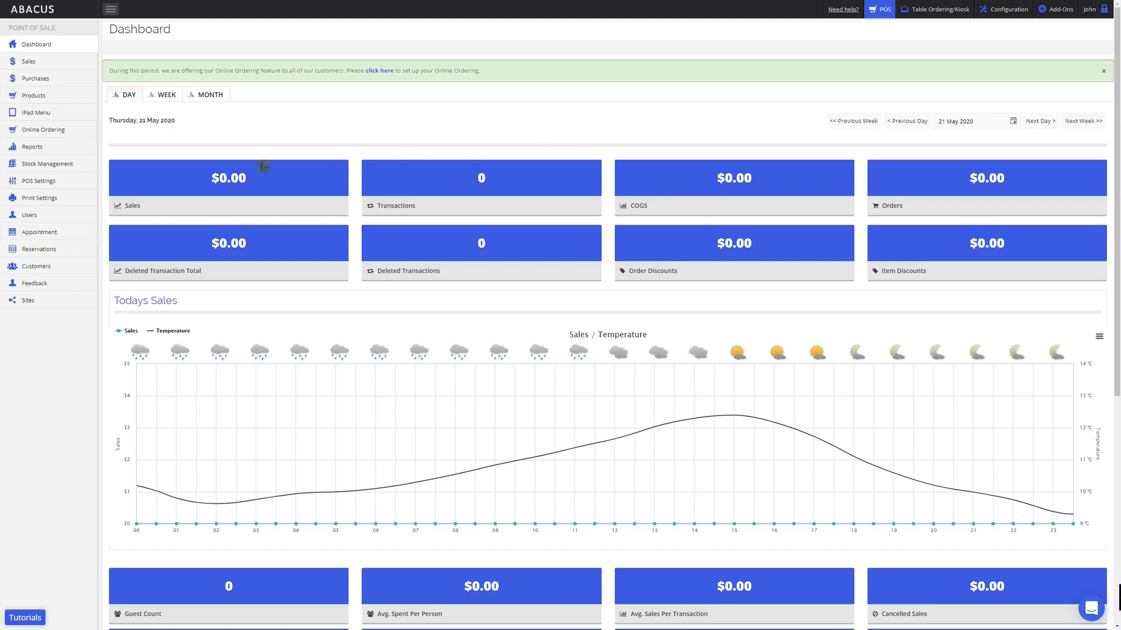
- Expand the POS Settings section in the backend sidebar
click(26, 182)
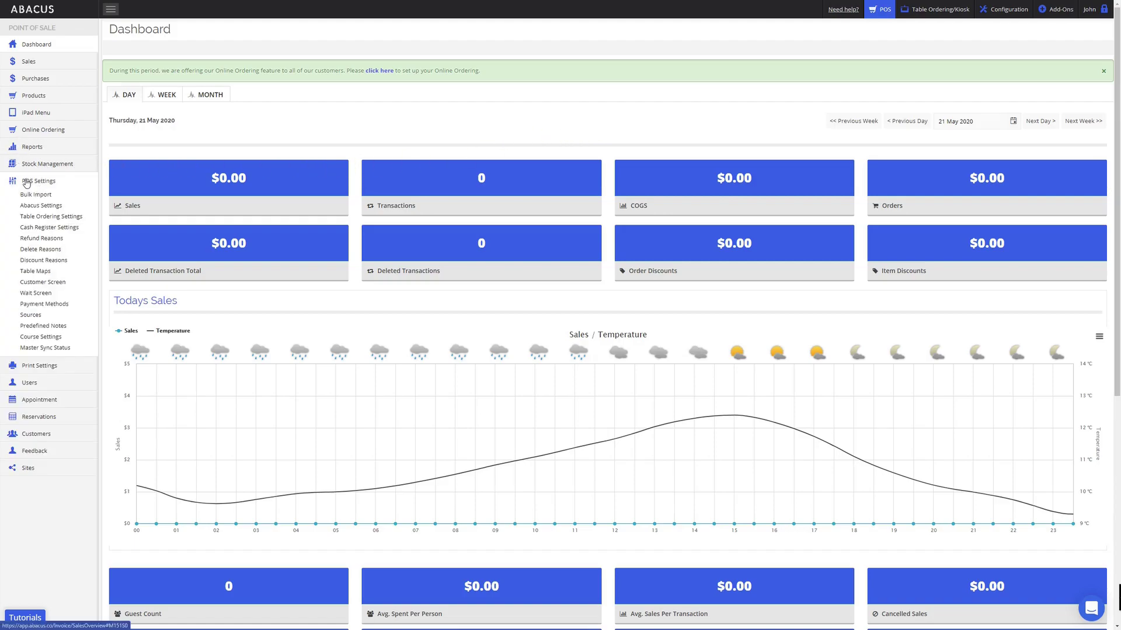
- Under Payment Methods, create and save a new entry named 'Uber Eats'
click(44, 307)
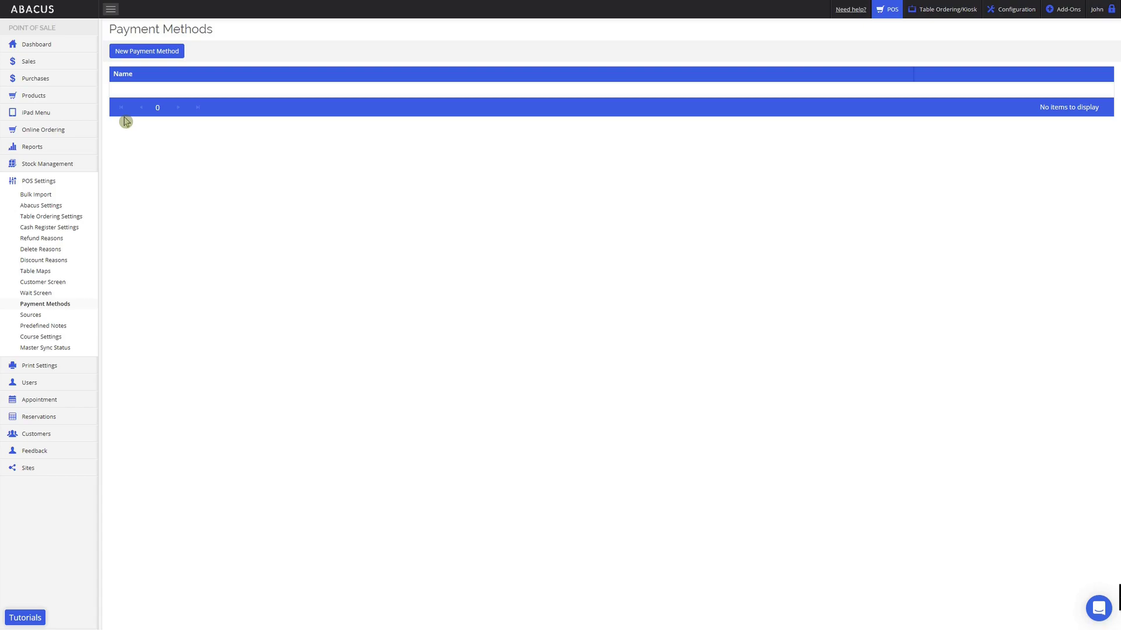
click(148, 52)
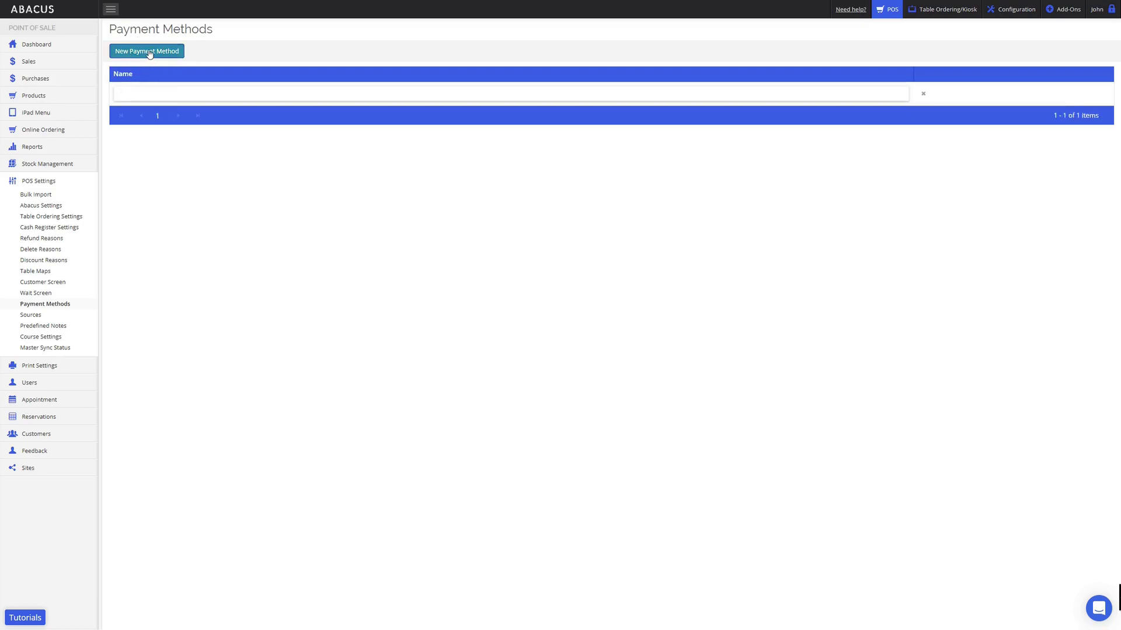
text(Uber Eats)
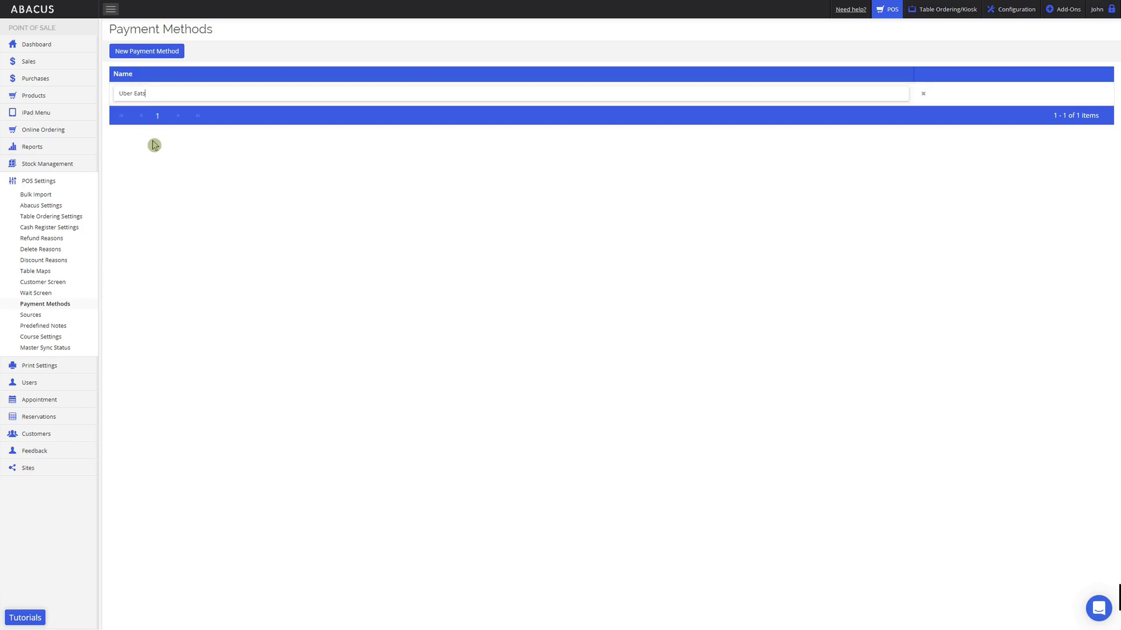
click(154, 155)
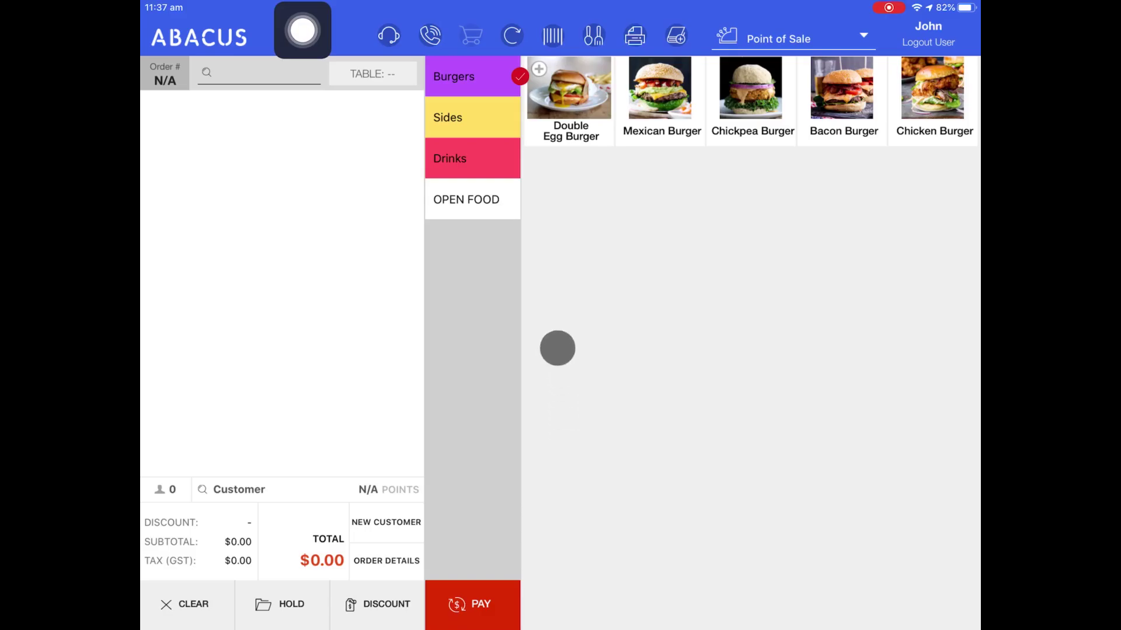
- Run a Master Sync on the iPad till to pull the backend settings
click(513, 36)
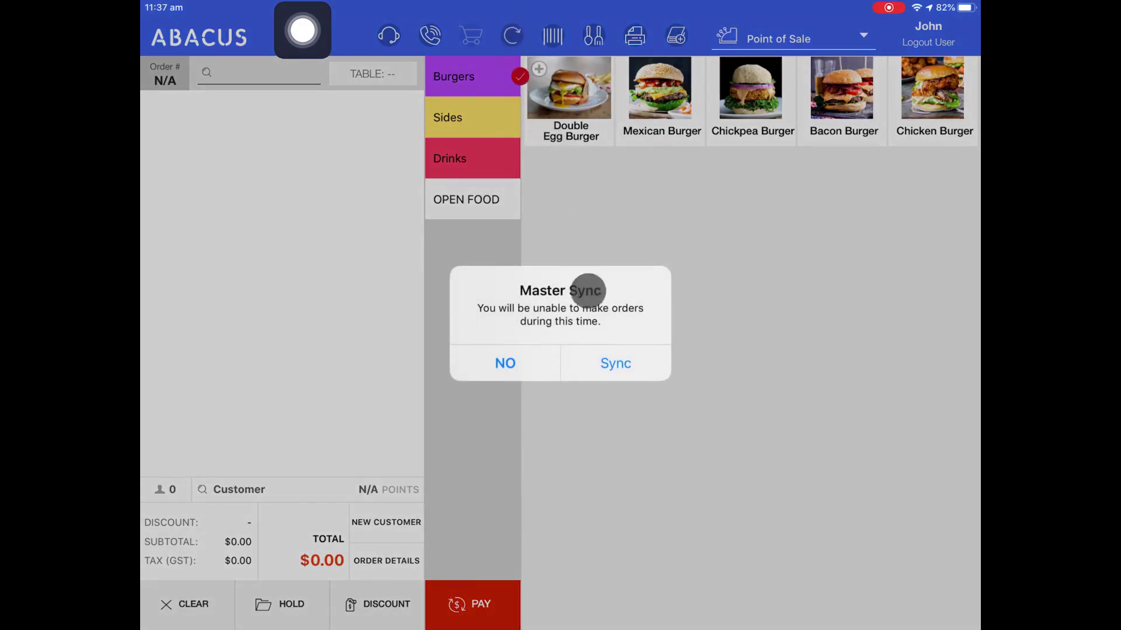
click(610, 372)
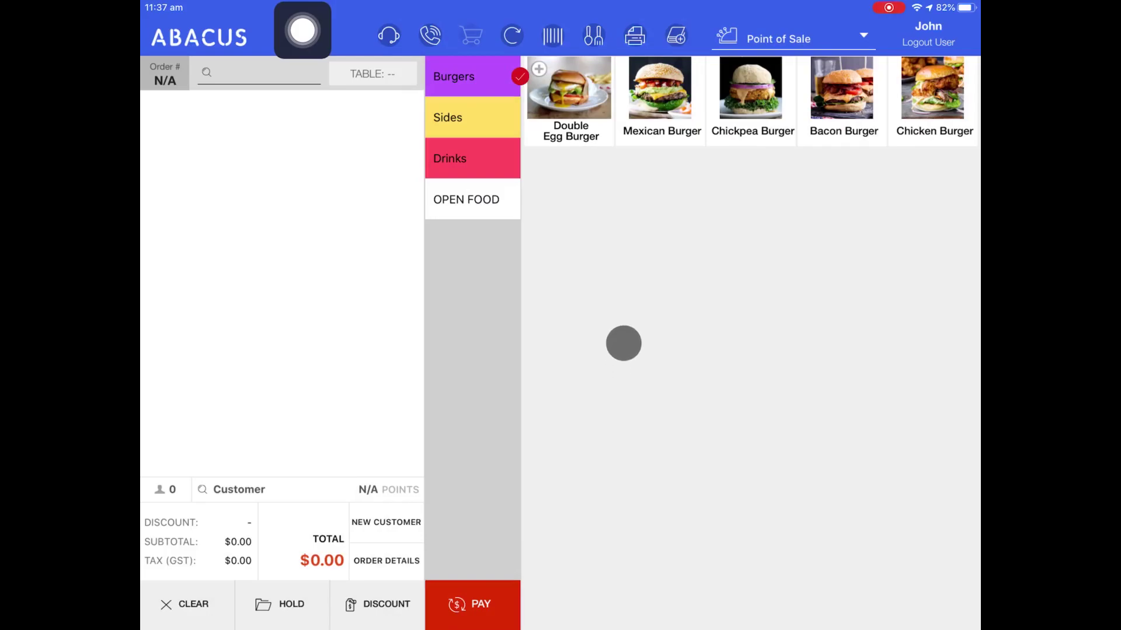
- Pay a $12.00 Double Egg Burger order with the Uber Eats option
click(573, 134)
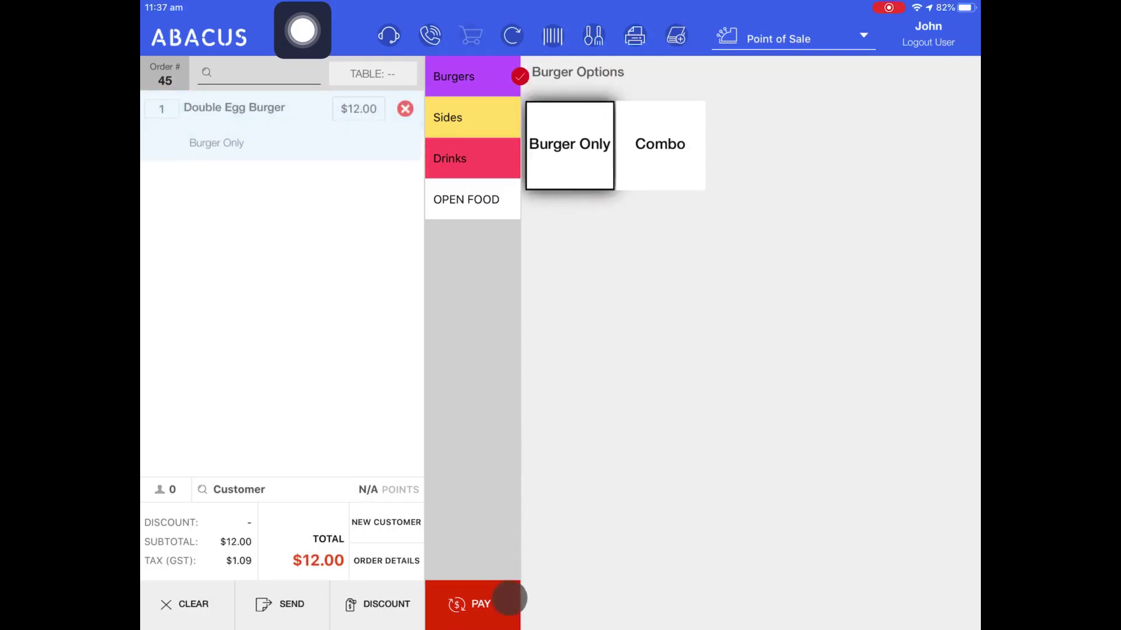
click(507, 601)
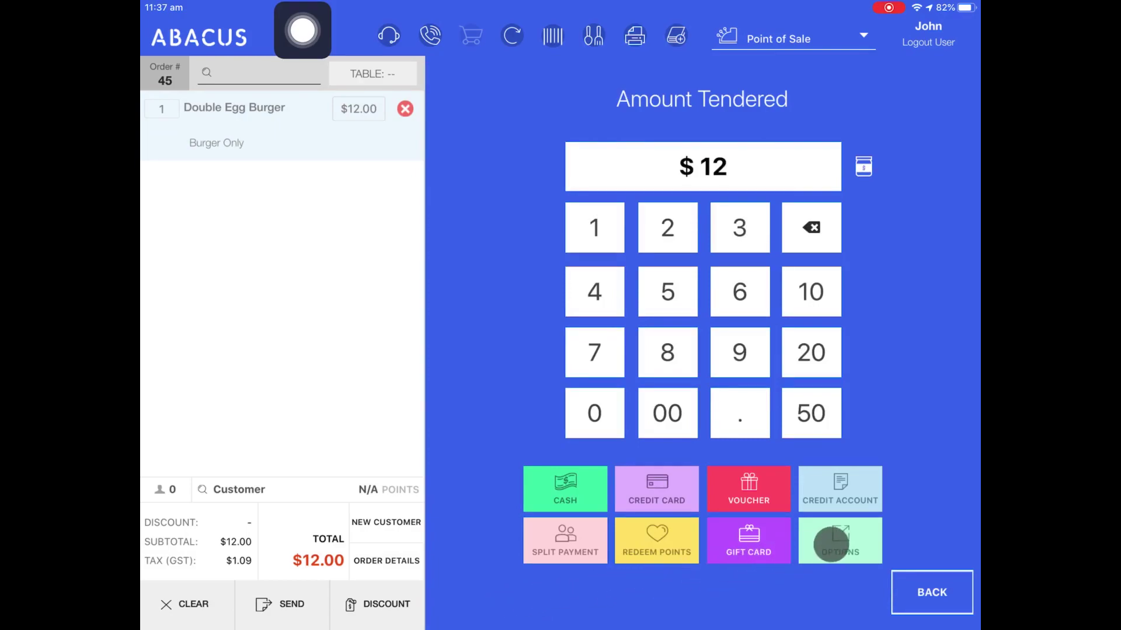
click(840, 540)
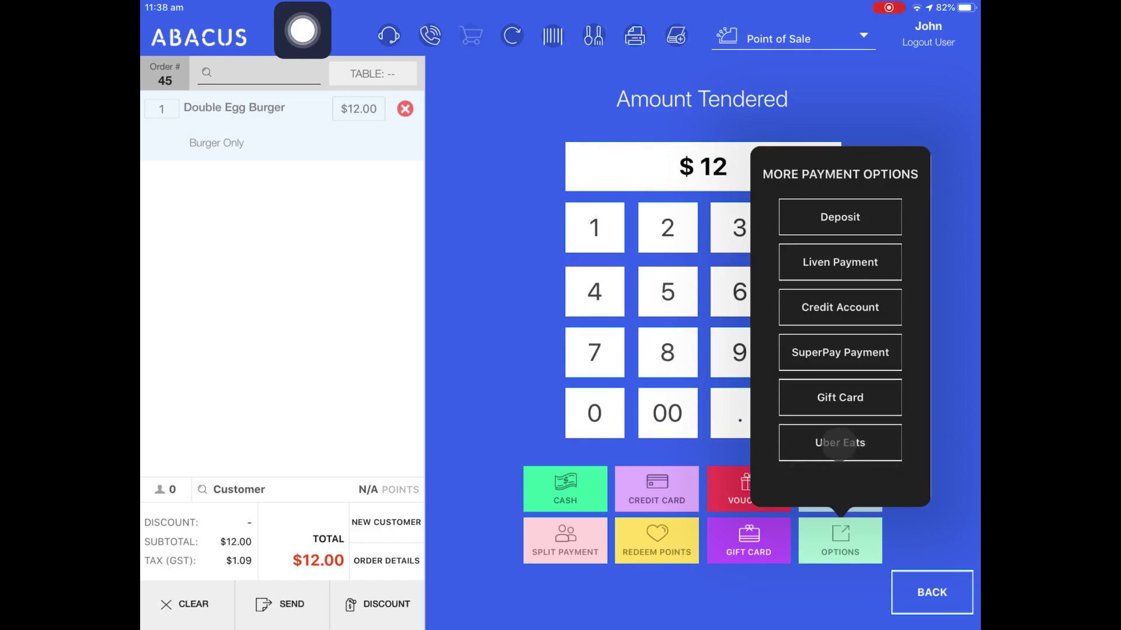
click(839, 442)
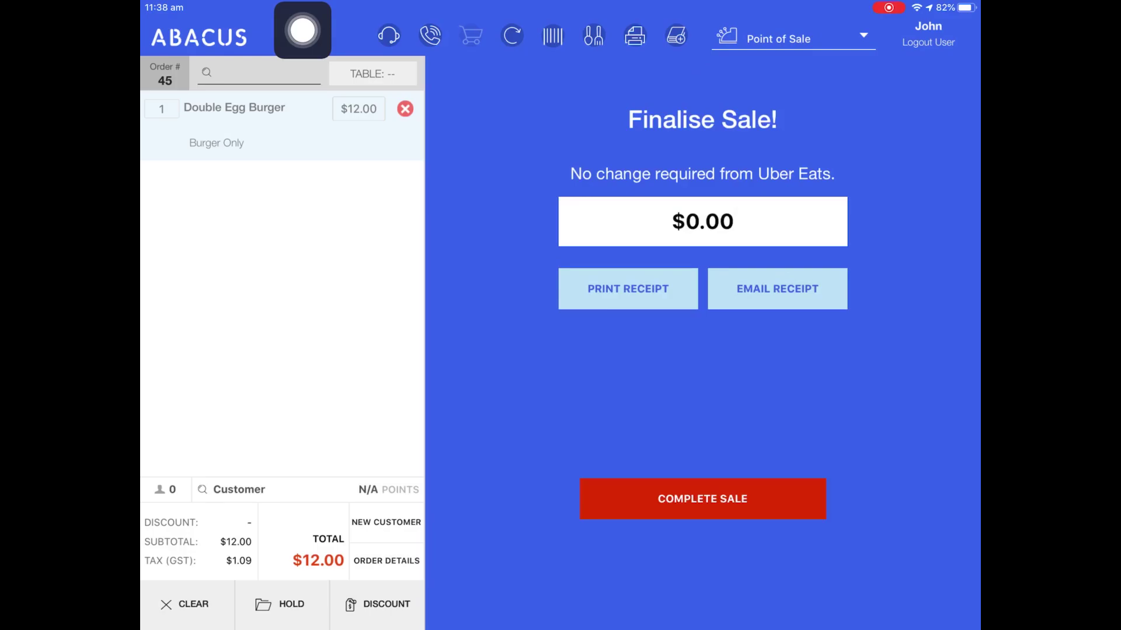